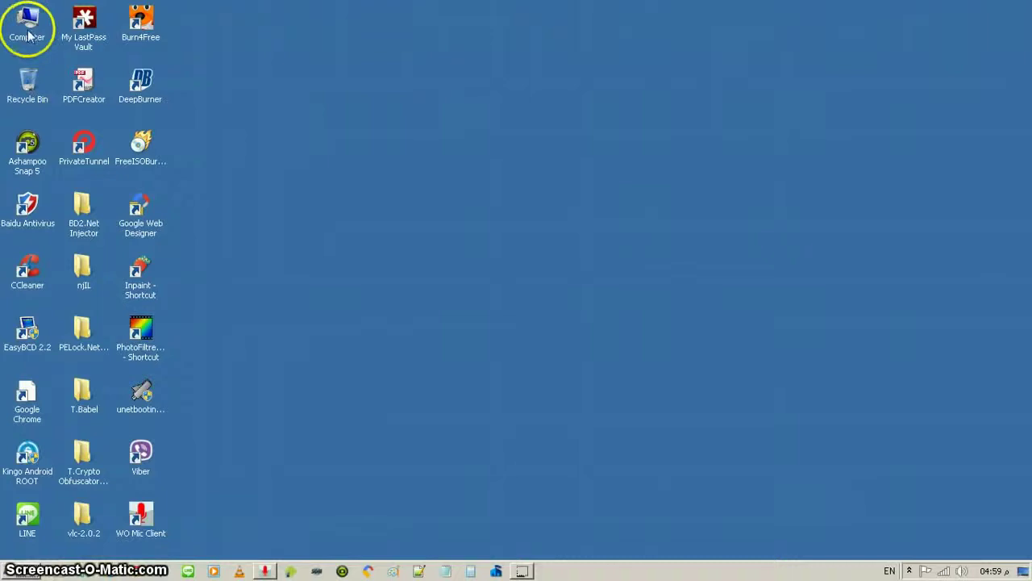
Open the Documents library in a file browser window
click(16, 569)
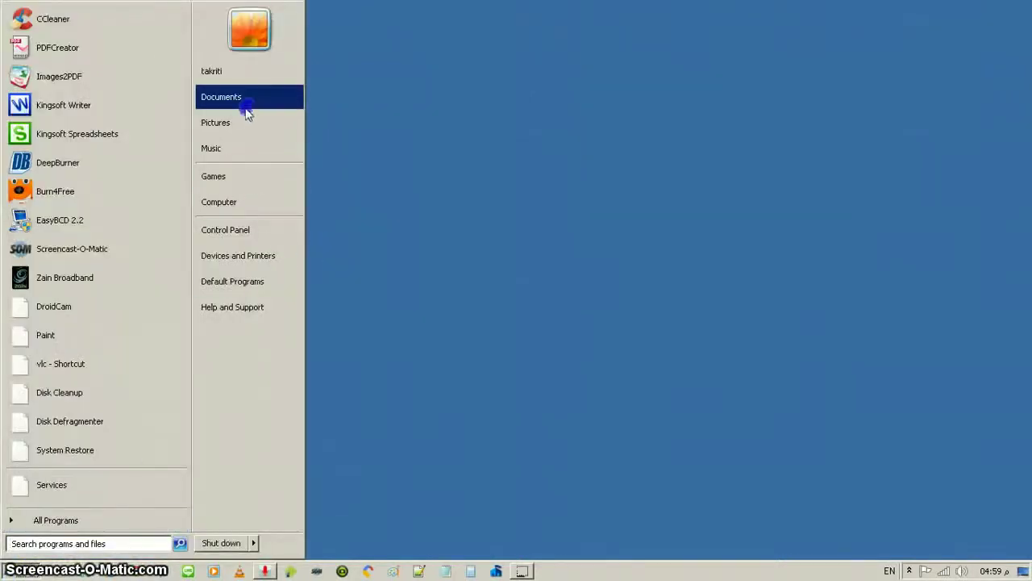
click(393, 147)
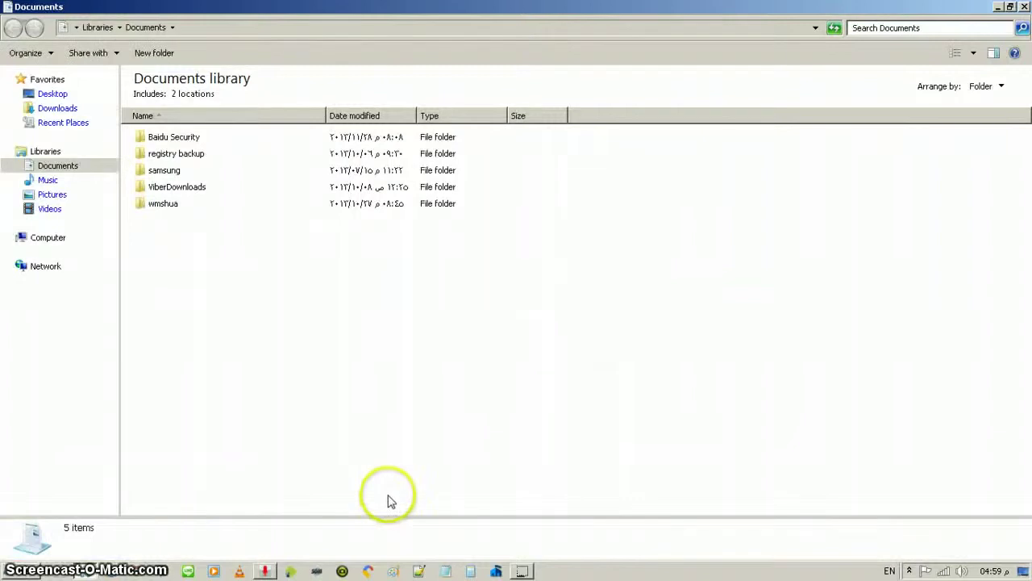
click(15, 571)
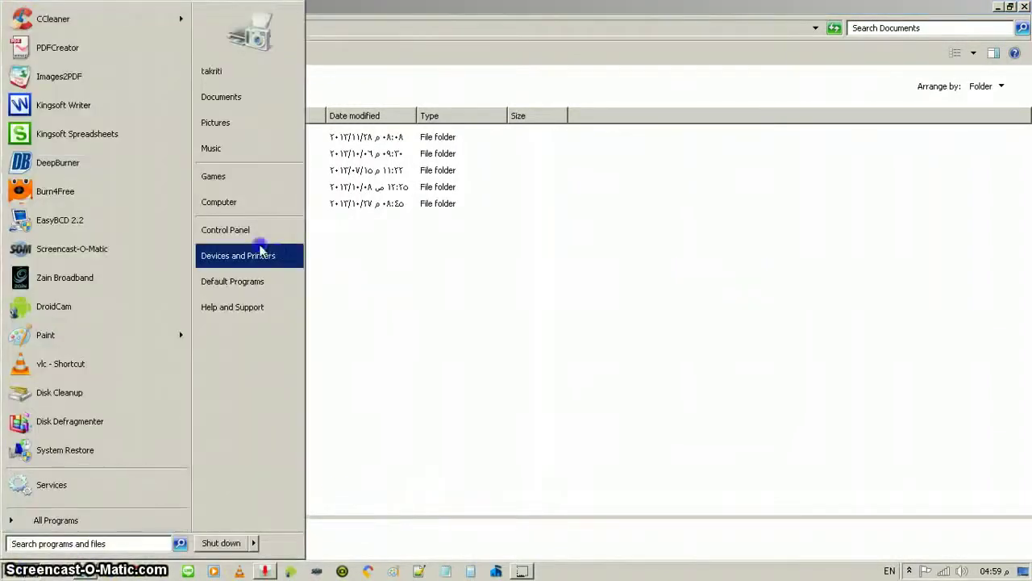
click(321, 241)
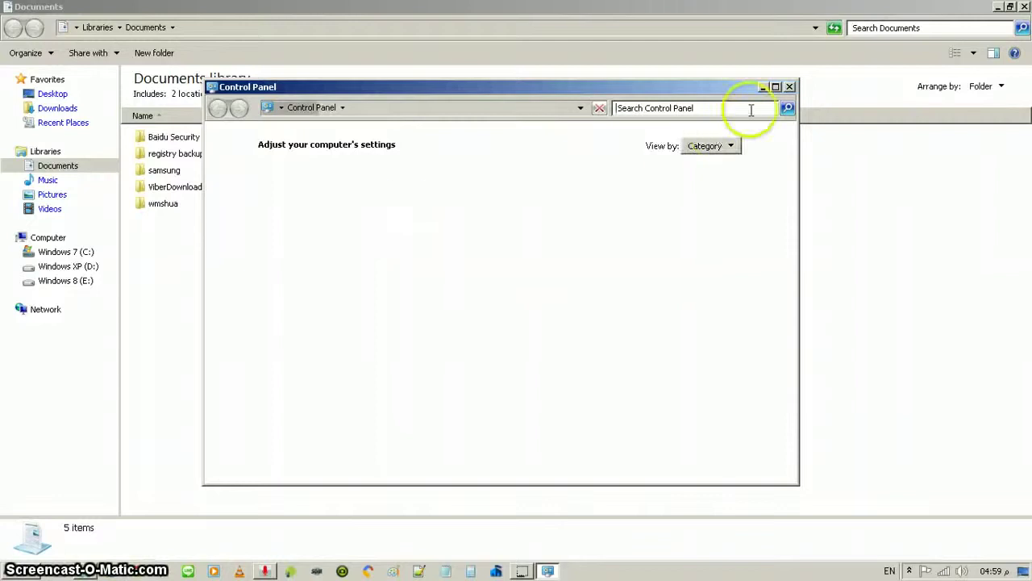
click(789, 86)
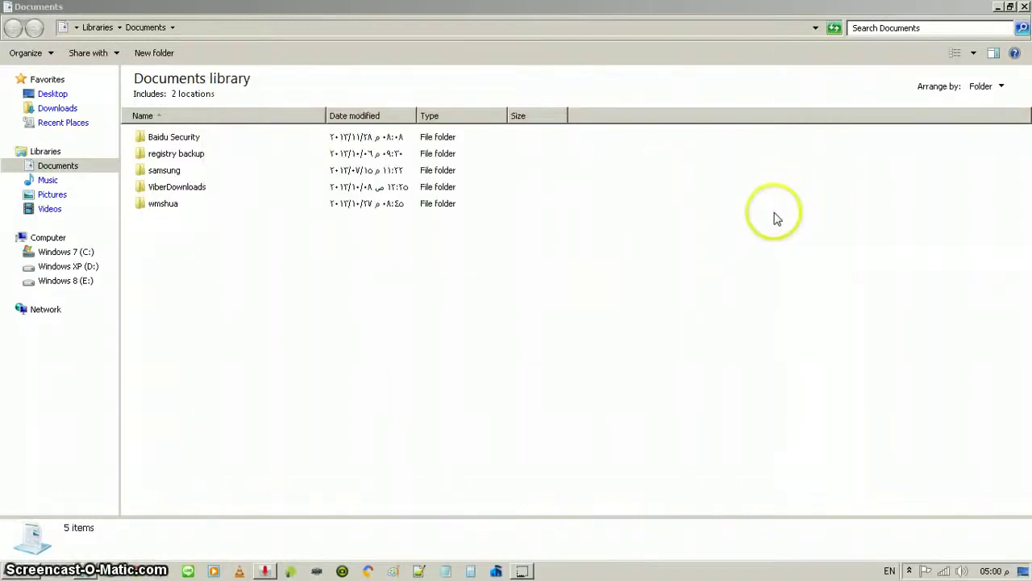
Launch the Open 7 Activator application from the Downloads folder and minimize the folder window
click(57, 107)
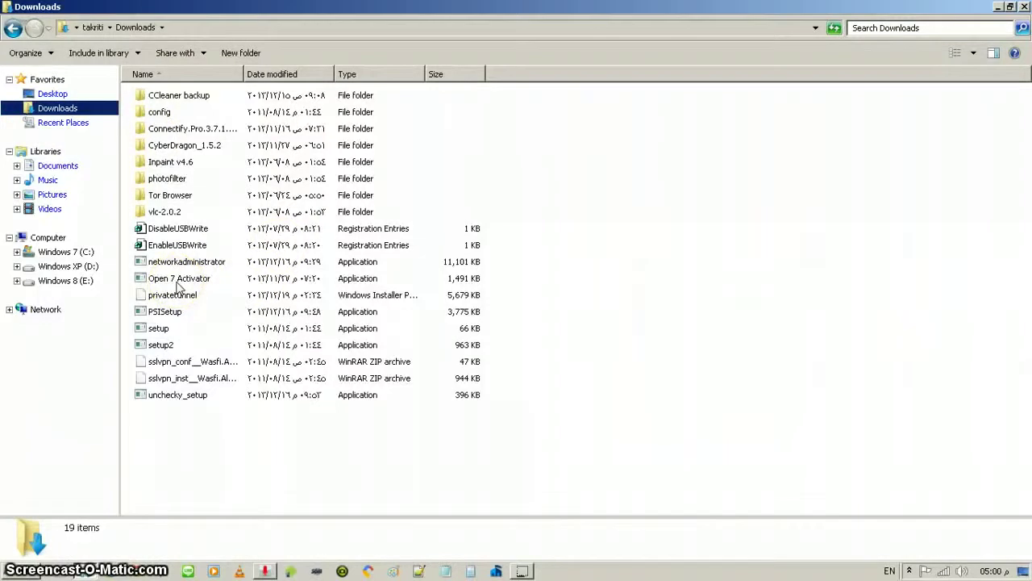
click(177, 284)
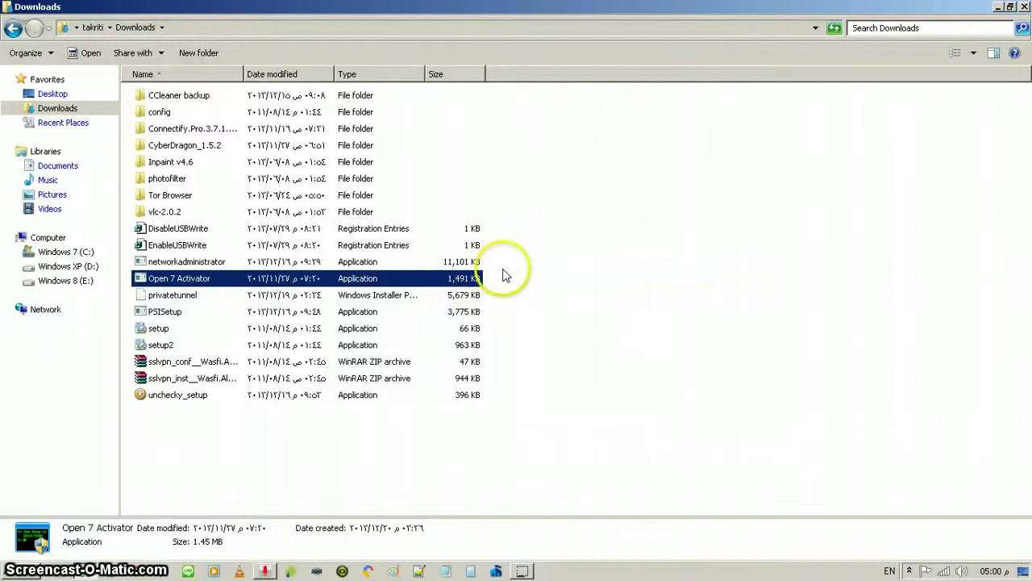
double_click(184, 278)
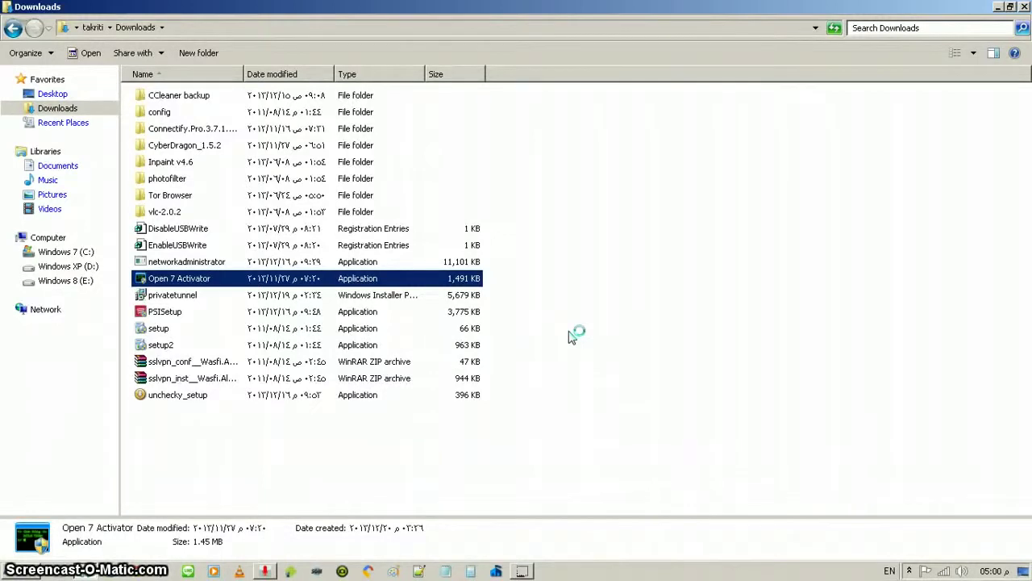
click(998, 7)
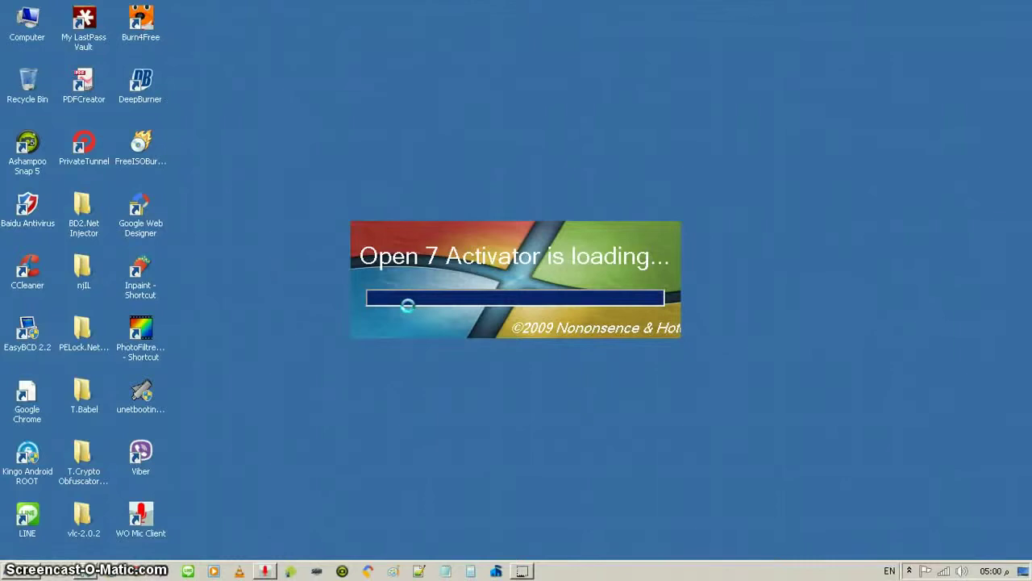
Exit Baidu Antivirus from its notification area icon and confirm the exit
click(910, 571)
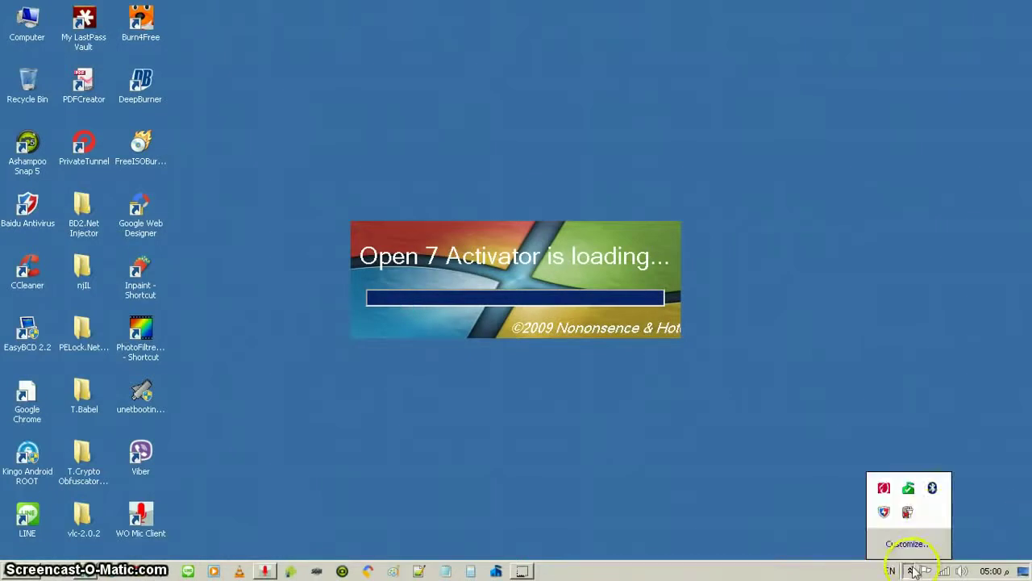
right_click(887, 513)
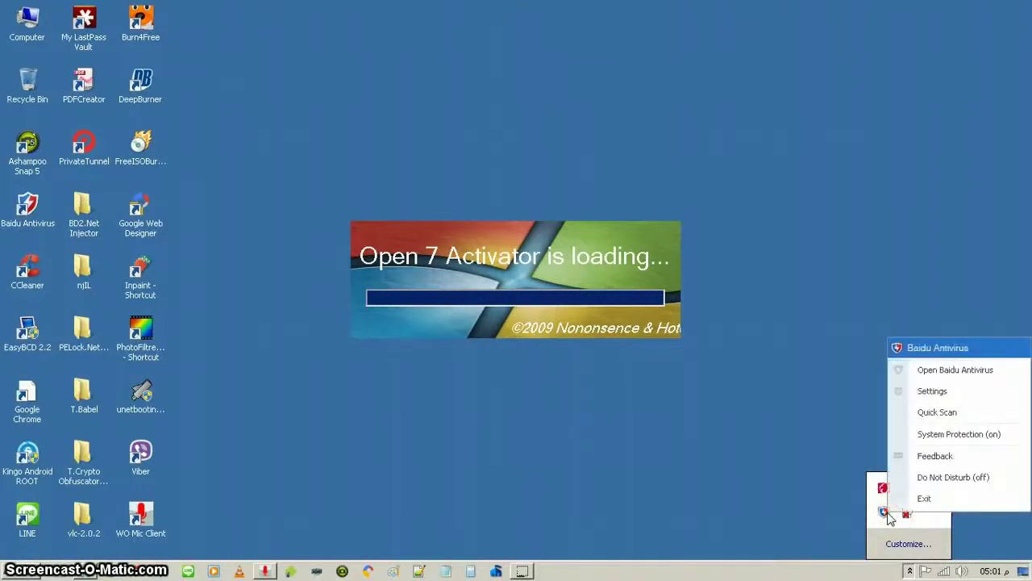
key(Up)
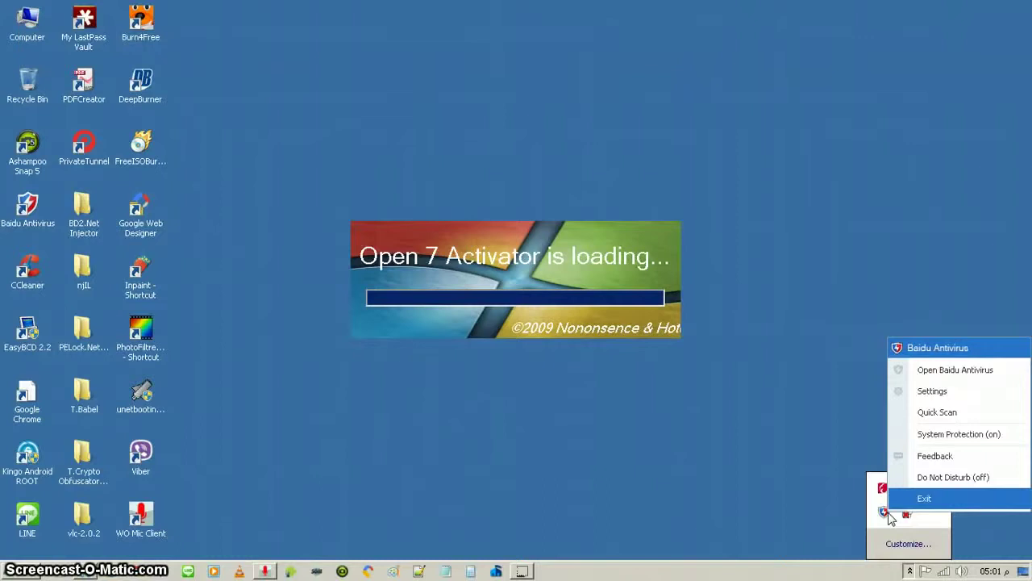
click(910, 501)
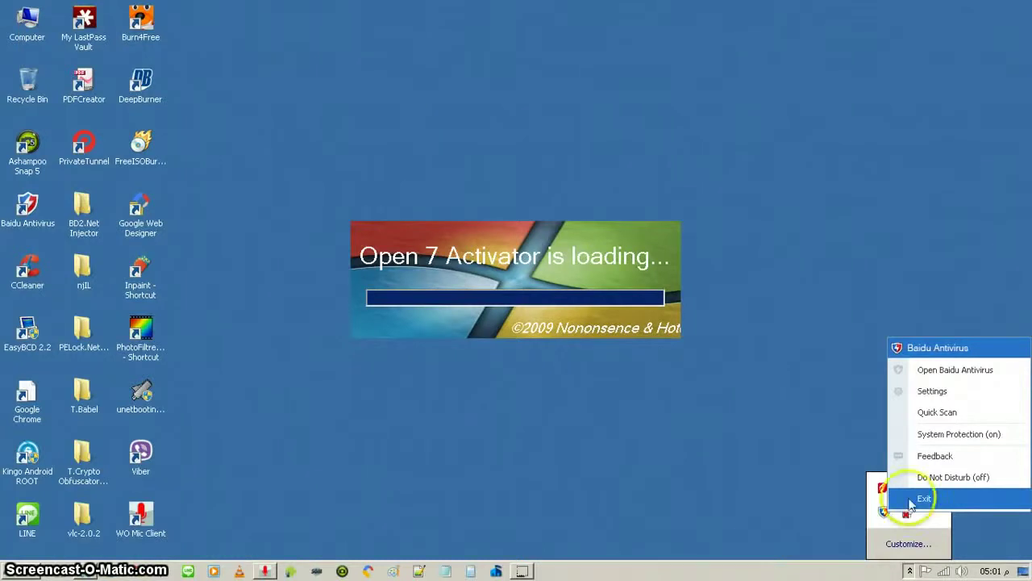
click(916, 500)
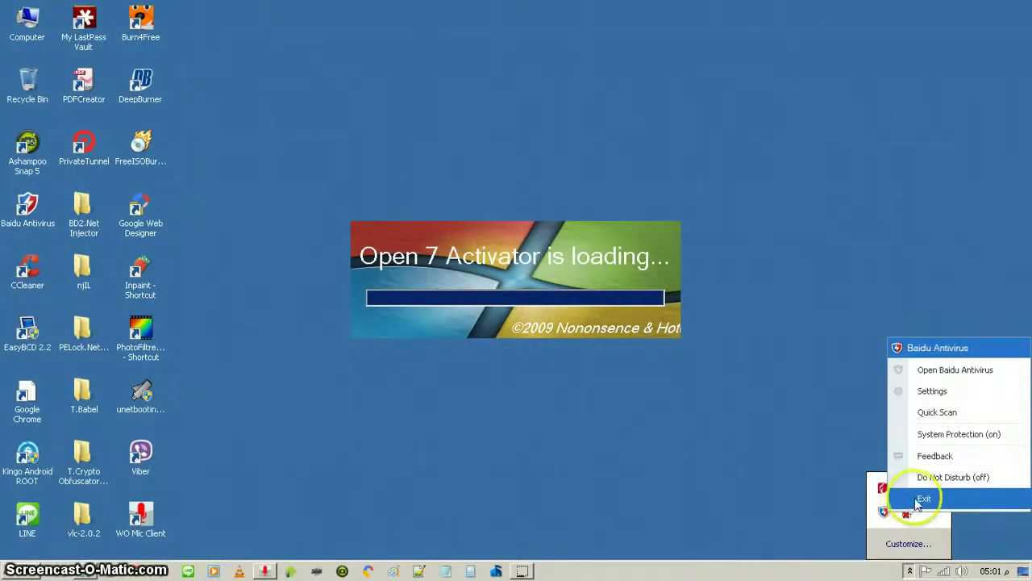
click(916, 501)
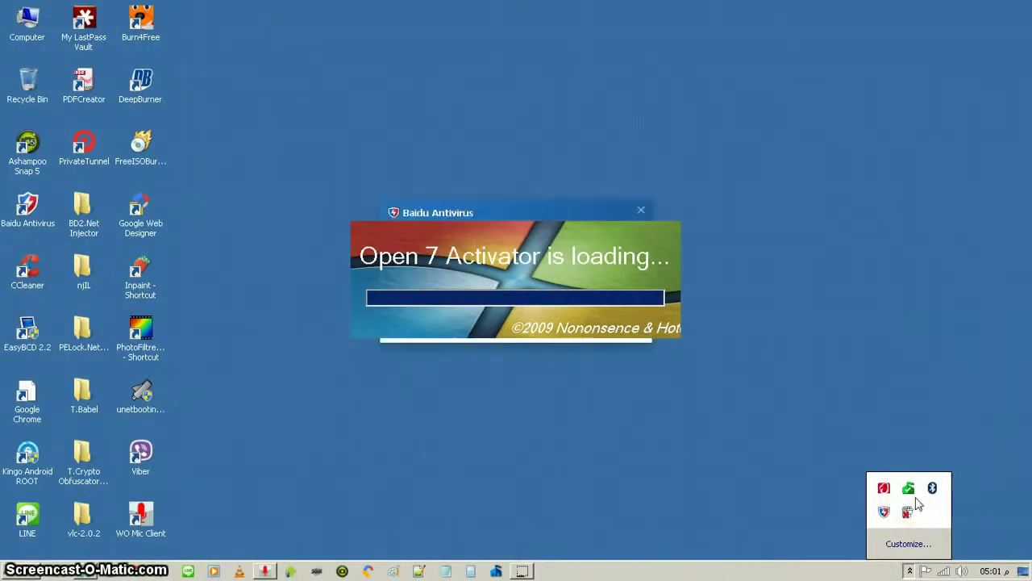
click(772, 362)
click(686, 292)
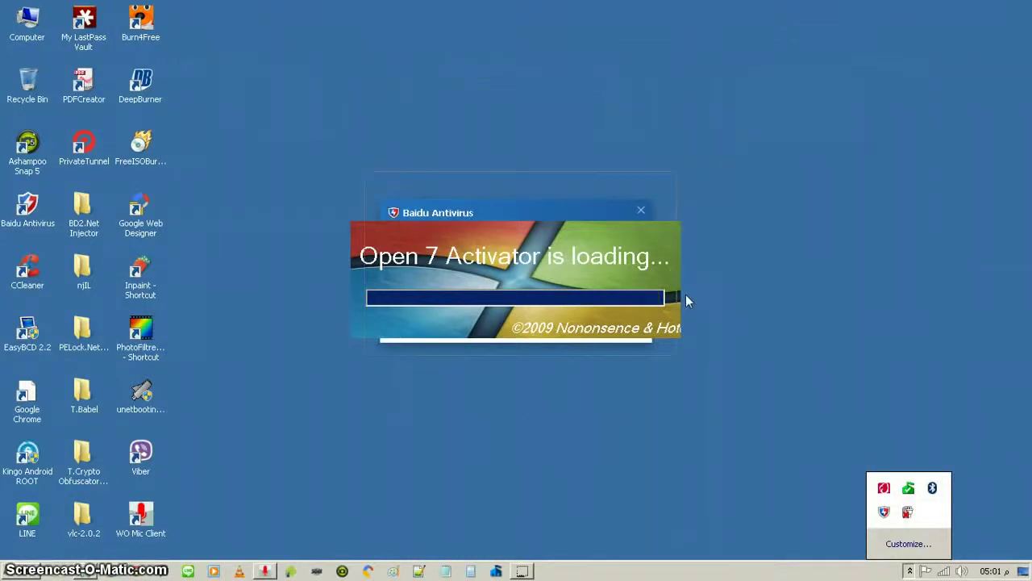
click(592, 210)
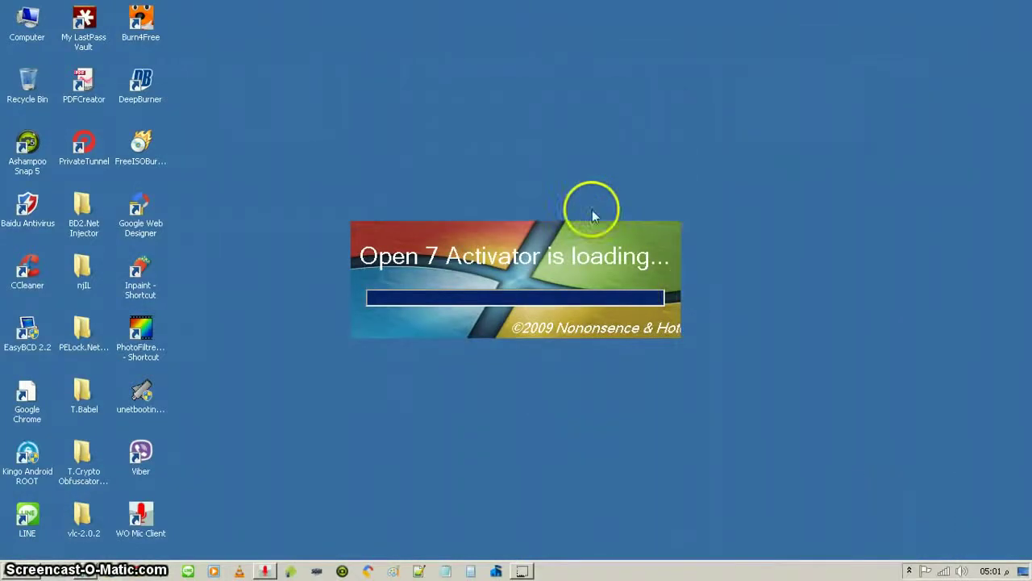
Check the hidden notification area icons for the antivirus program still running
click(909, 571)
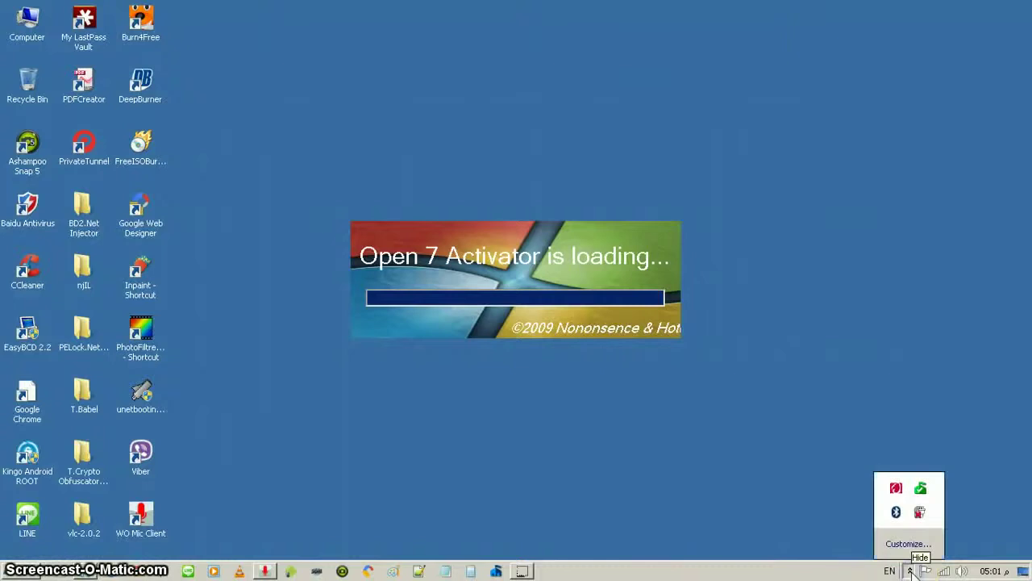
click(910, 570)
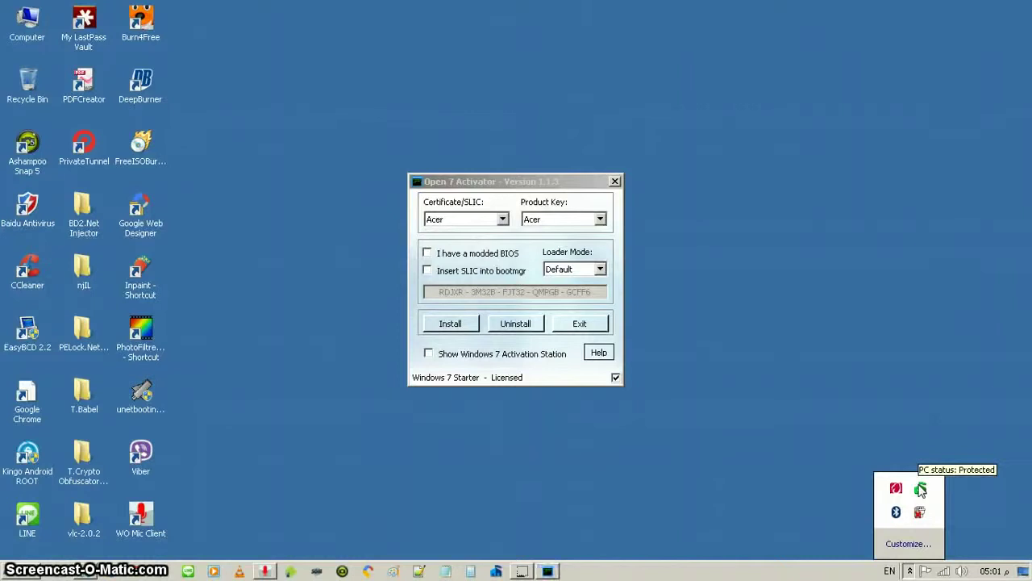
click(968, 416)
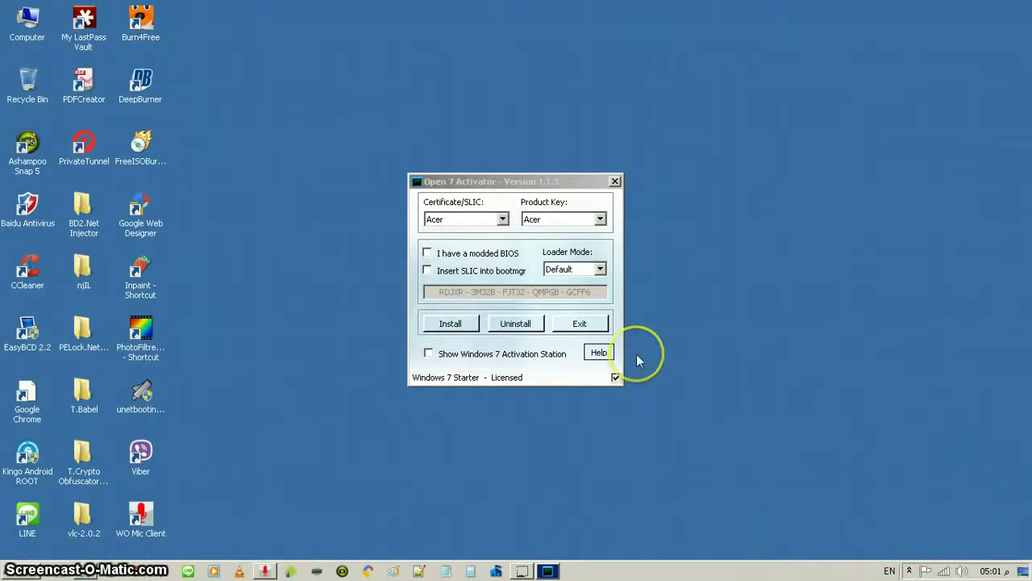
Examine the manufacturers offered for Certificate/SLIC in Open 7 Activator, keeping Acer selected
key(alt+Tab)
key(alt+Down)
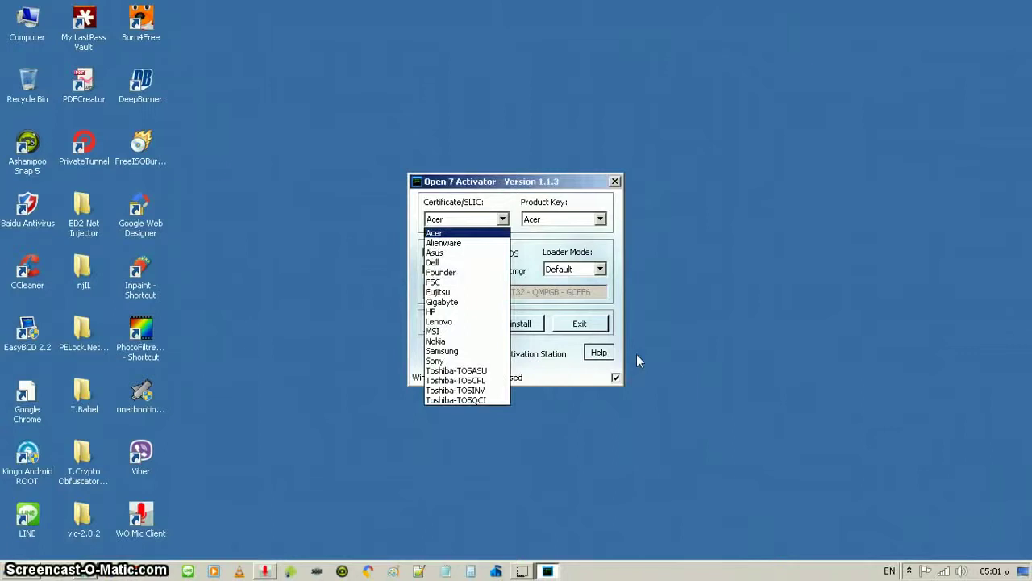
key(Down)
key(Down)
key(Down)
key(Down)
key(Down)
key(Down)
key(Down)
key(Down)
key(Down)
key(Down)
key(Down)
key(Down)
key(Down)
key(Down)
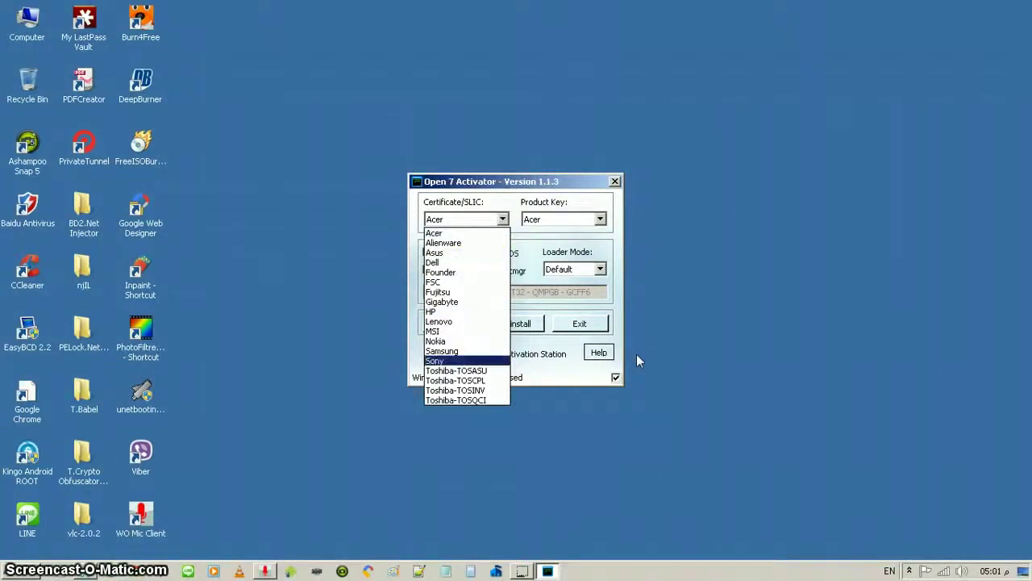
click(480, 236)
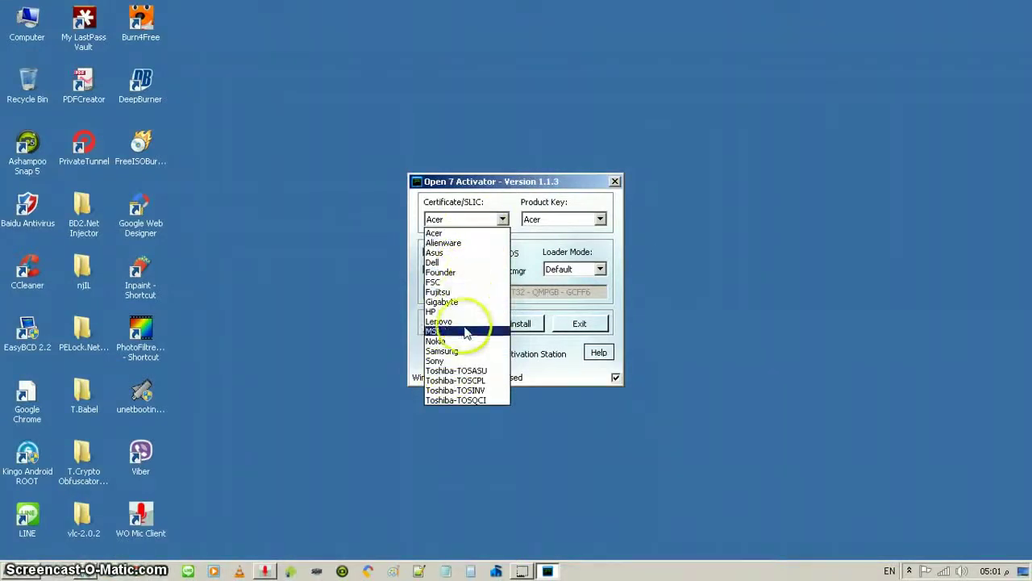
click(463, 231)
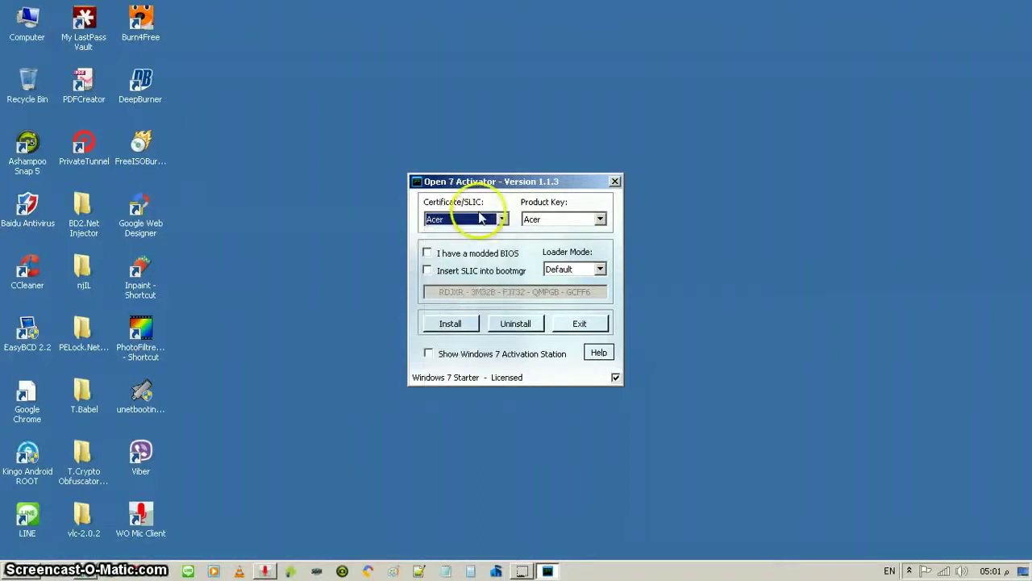
Set both the Certificate/SLIC and the Product Key manufacturer to HP
click(491, 218)
click(487, 219)
click(490, 222)
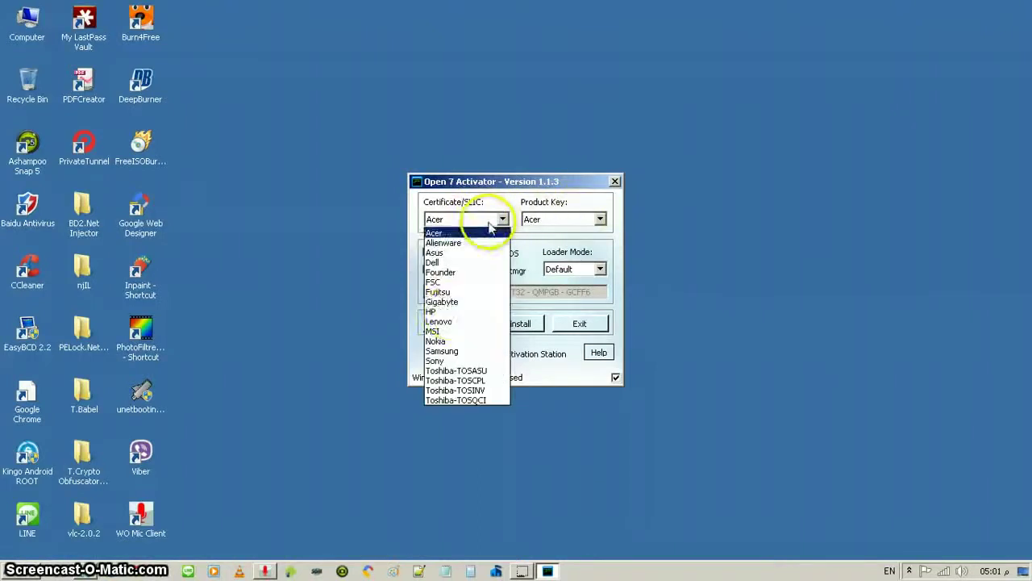
click(453, 311)
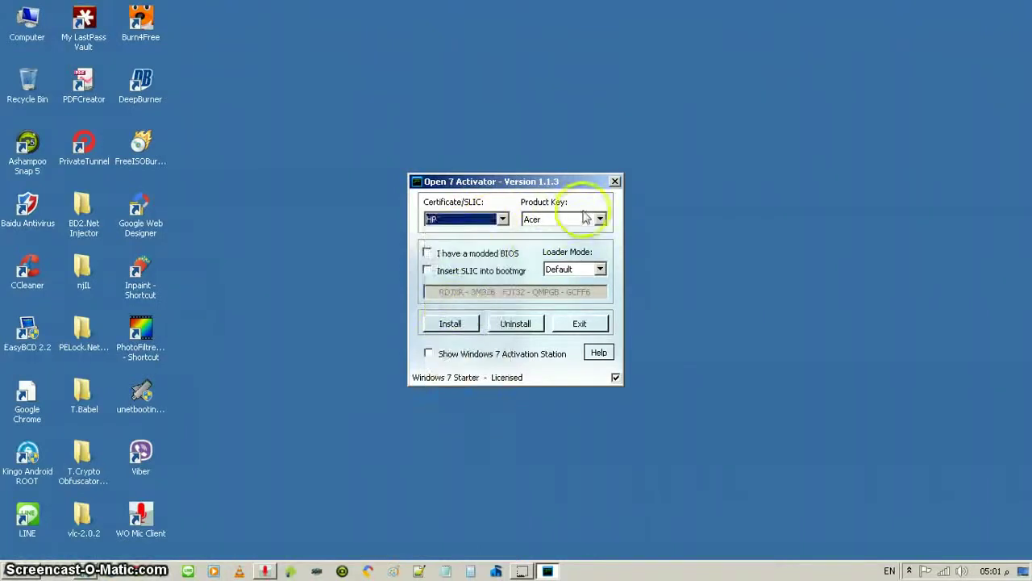
click(580, 221)
click(530, 262)
Set Certificate/SLIC to Toshiba-TOSASU and the Product Key manufacturer to Toshiba
click(477, 219)
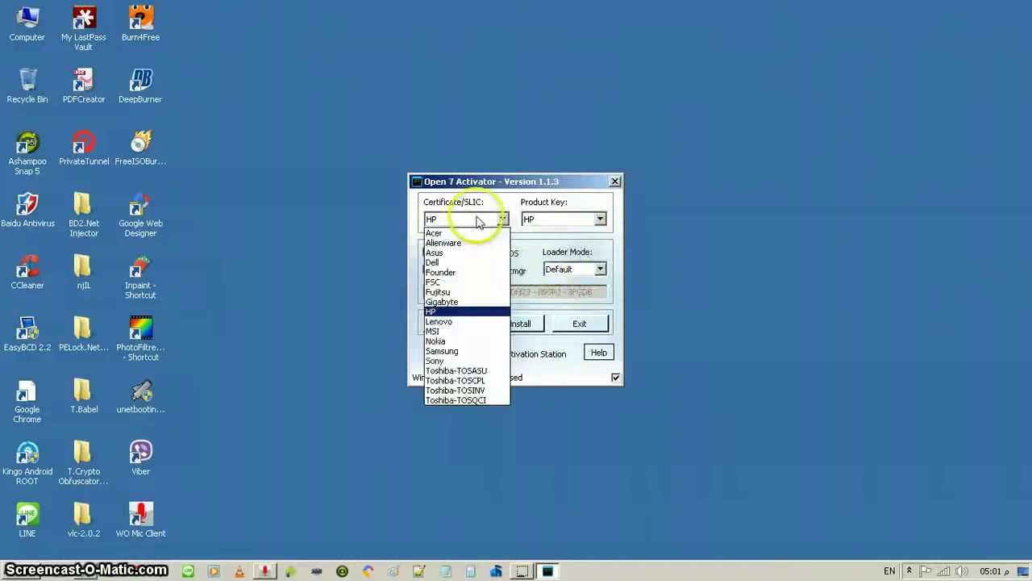
click(456, 370)
click(585, 218)
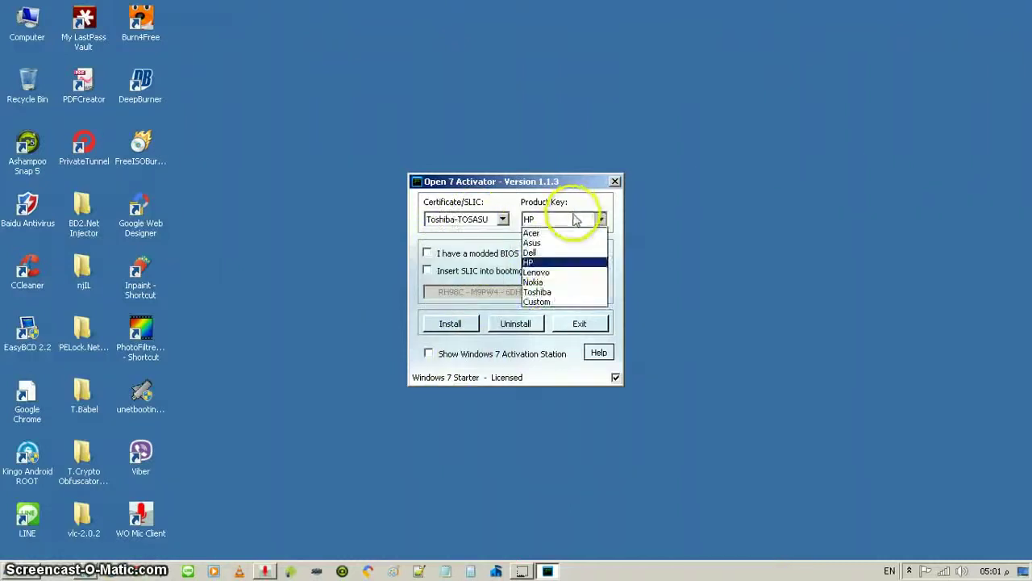
click(553, 292)
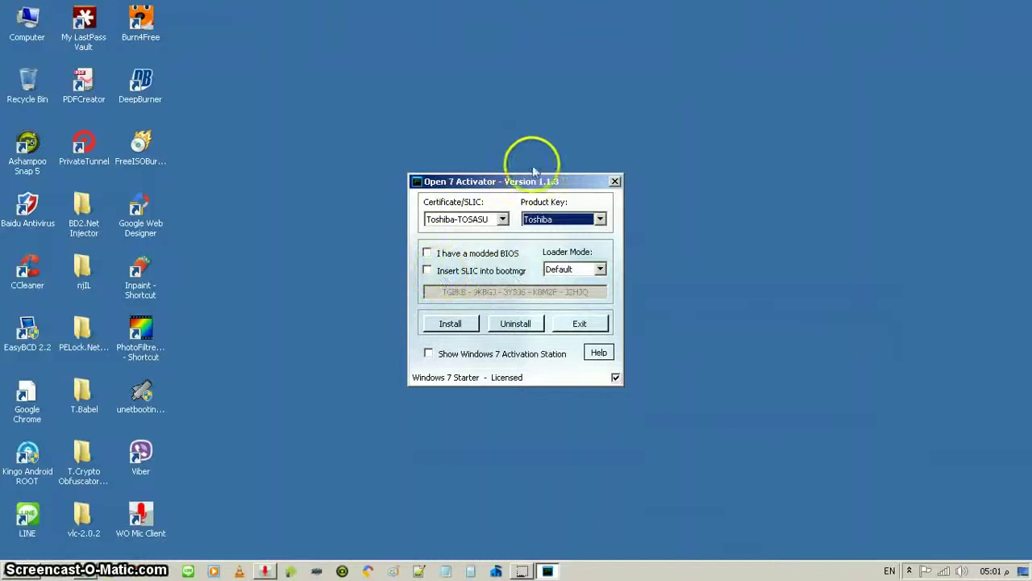
Set Certificate/SLIC to Acer, the first manufacturer offered
key(shift+Tab)
key(alt+Down)
key(Home)
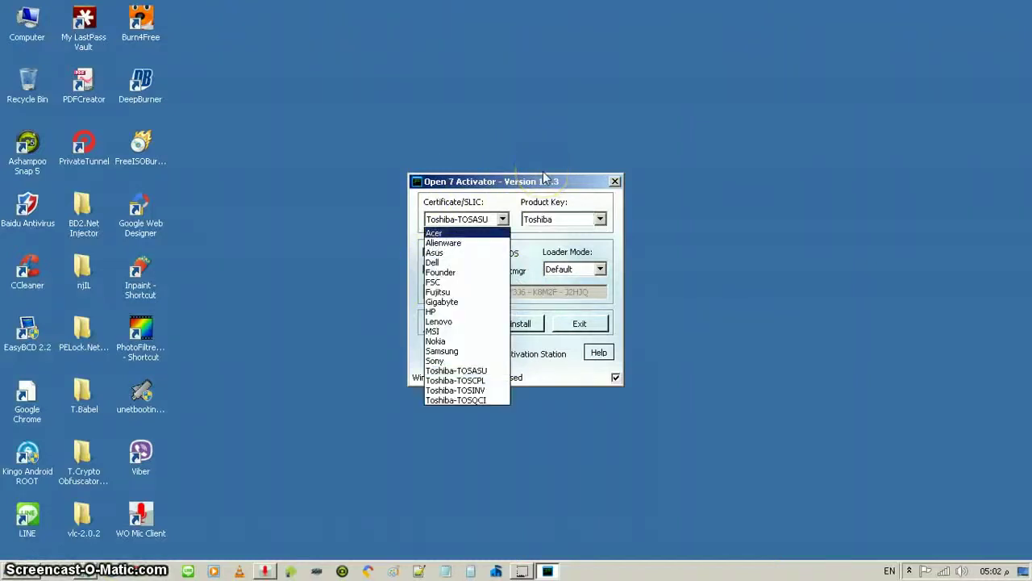
key(Return)
Examine the Loader Mode options, keep Default, and close Open 7 Activator without installing
key(Tab)
key(Tab)
key(Tab)
key(Tab)
key(alt+Down)
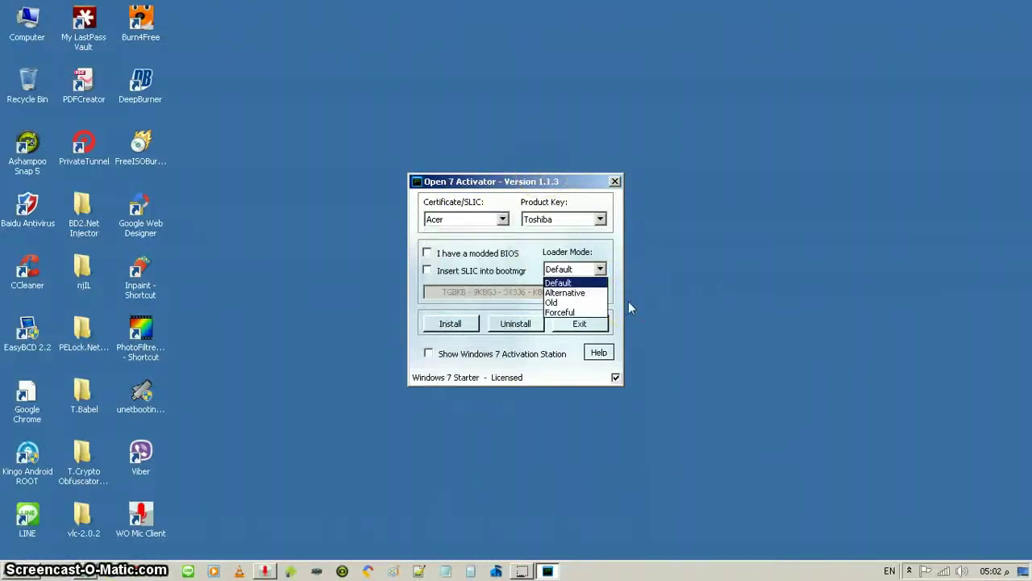
key(Return)
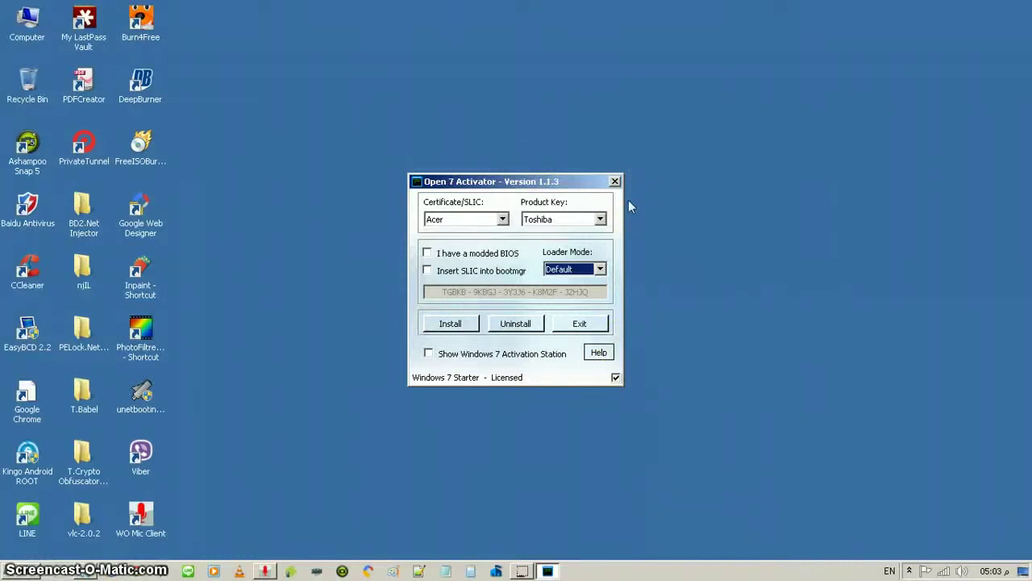
click(615, 180)
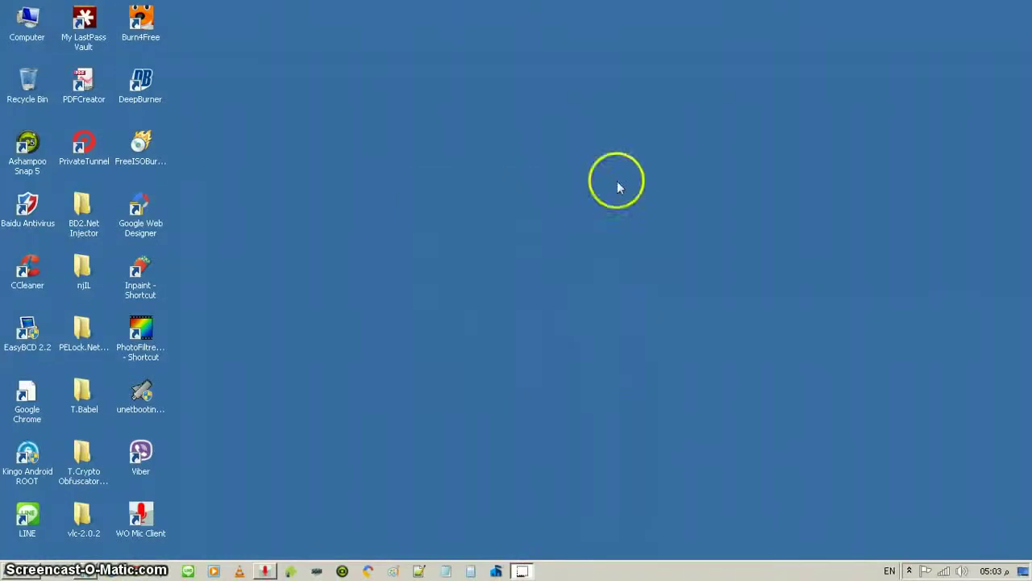
Open the computer's properties, examine the Windows activation section, and close the System window
right_click(36, 27)
click(71, 155)
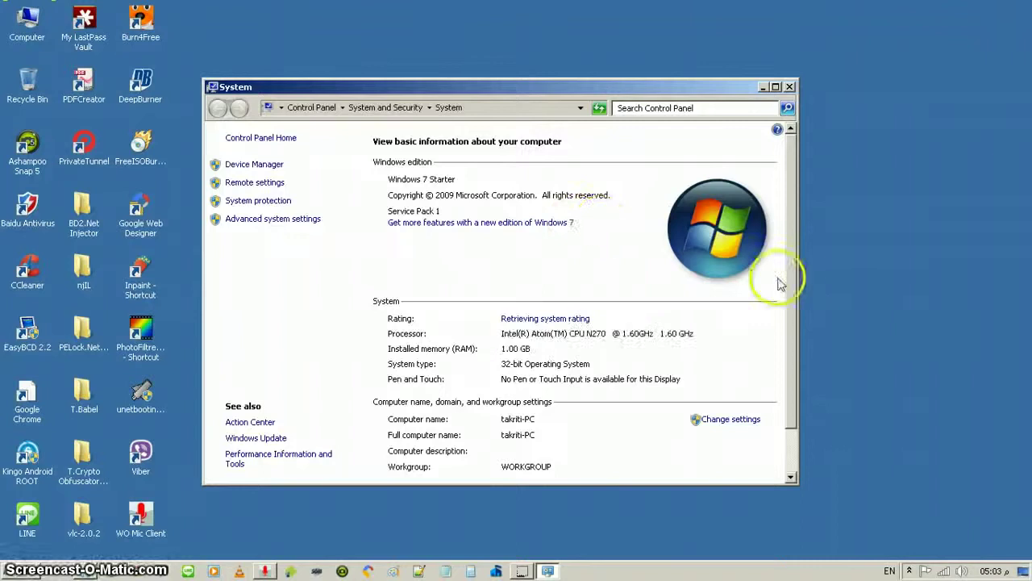
scroll(795, 371, down, 1)
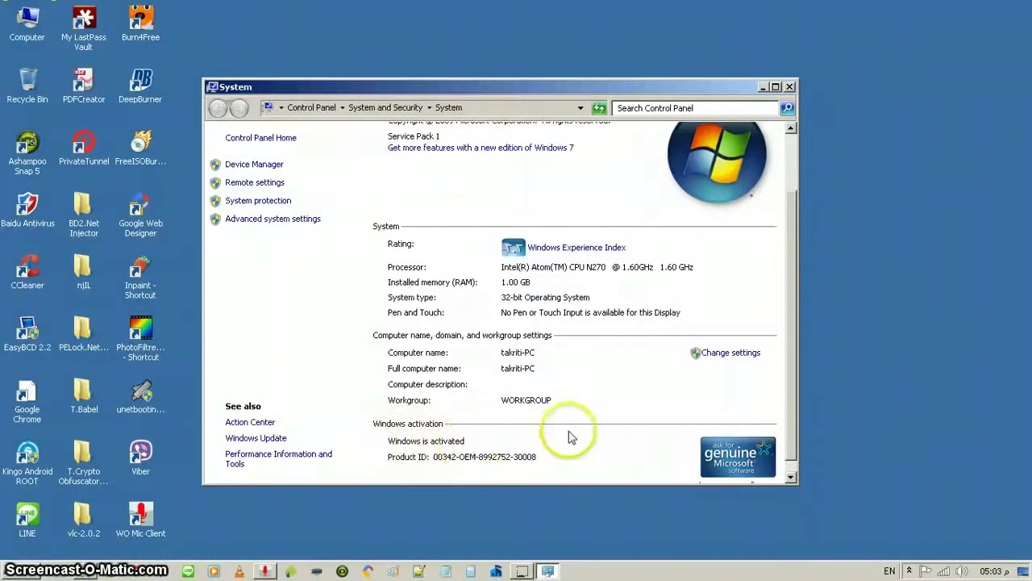
scroll(581, 424, down, 1)
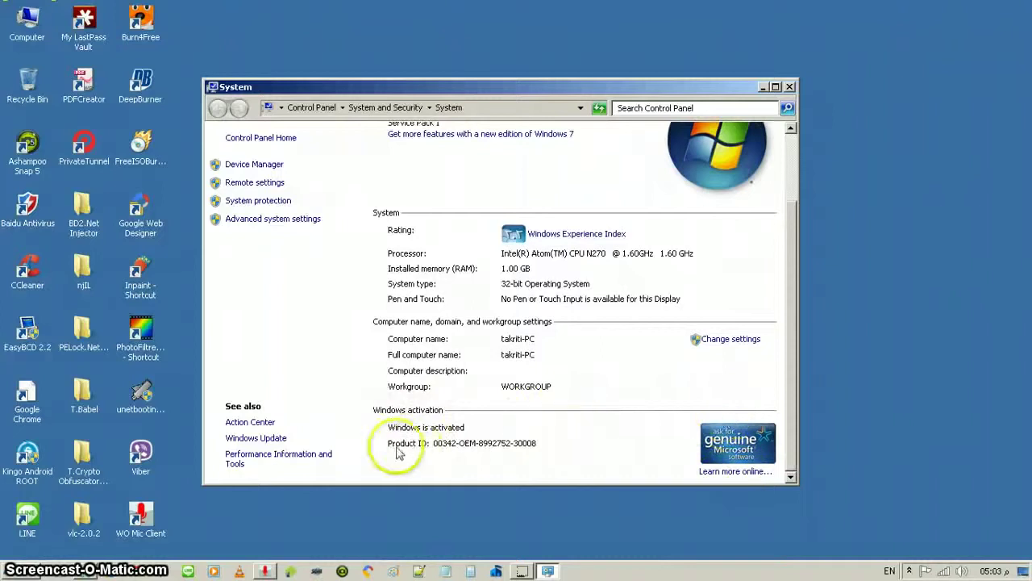
click(789, 88)
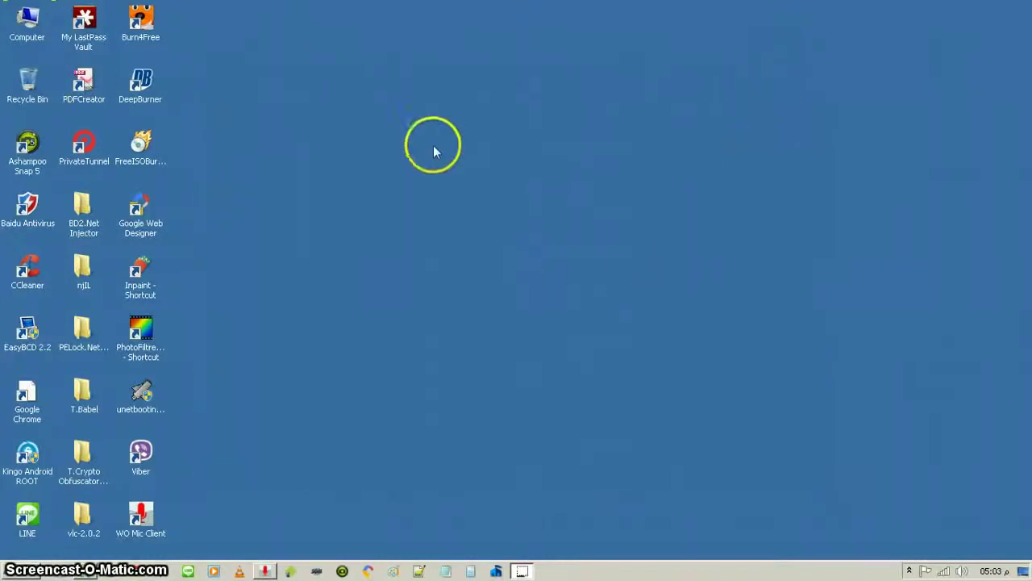